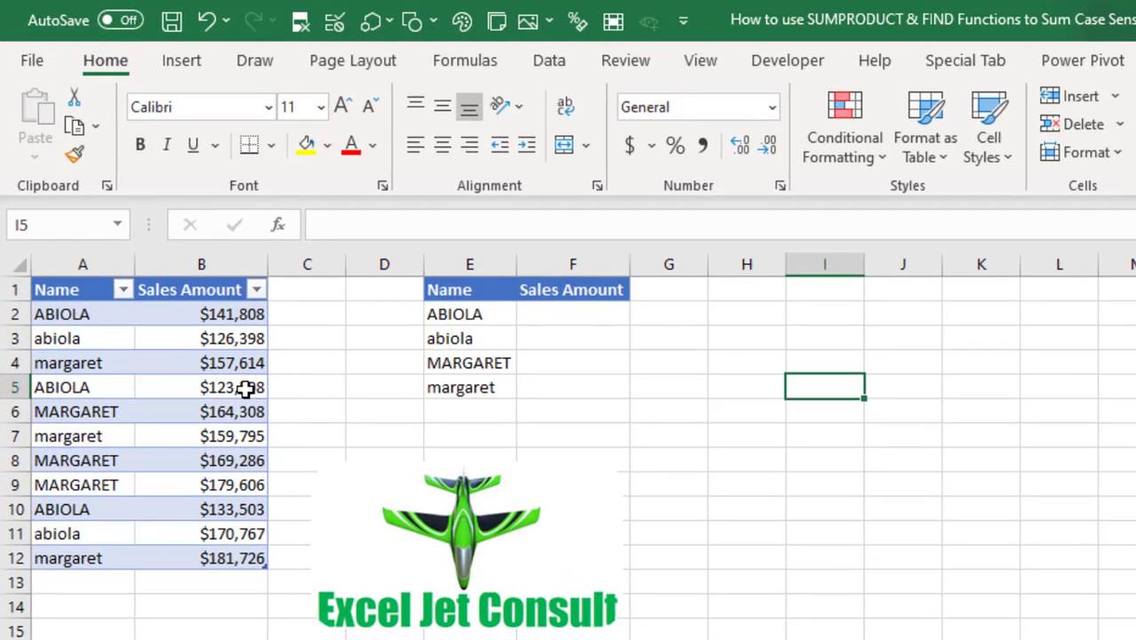
pyautogui.click(168, 265)
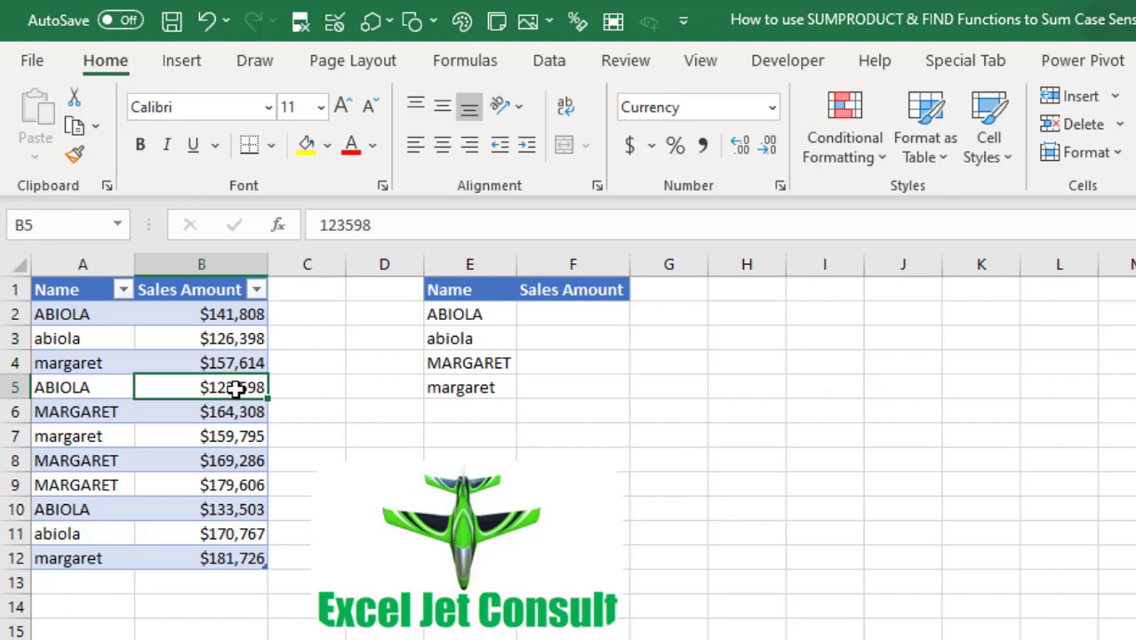
pyautogui.click(81, 338)
pyautogui.click(96, 315)
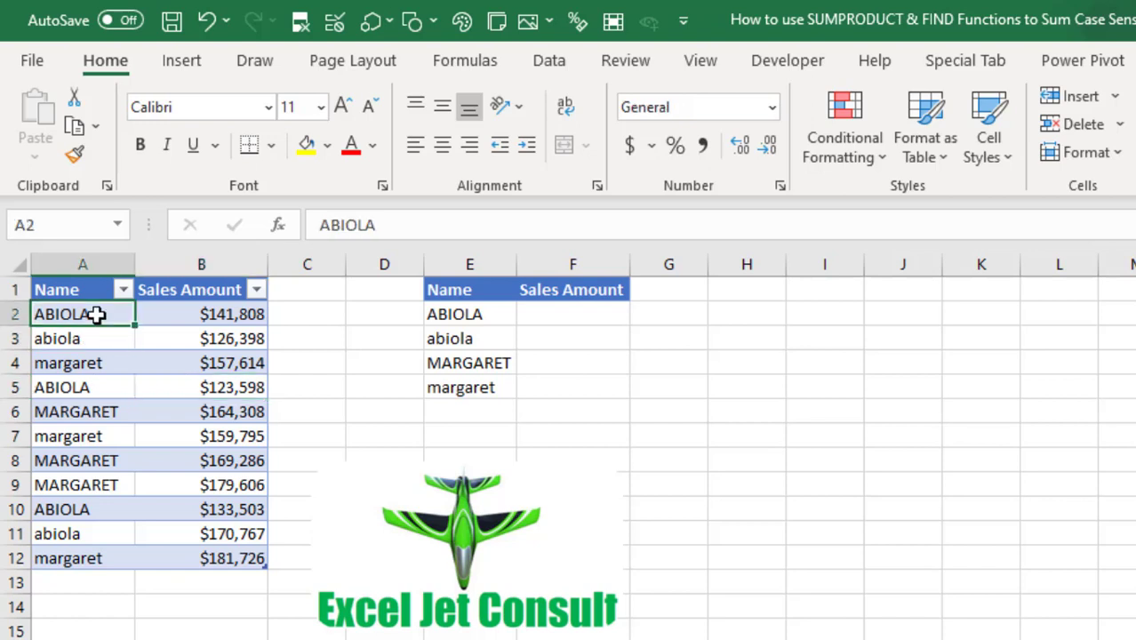
pyautogui.click(103, 357)
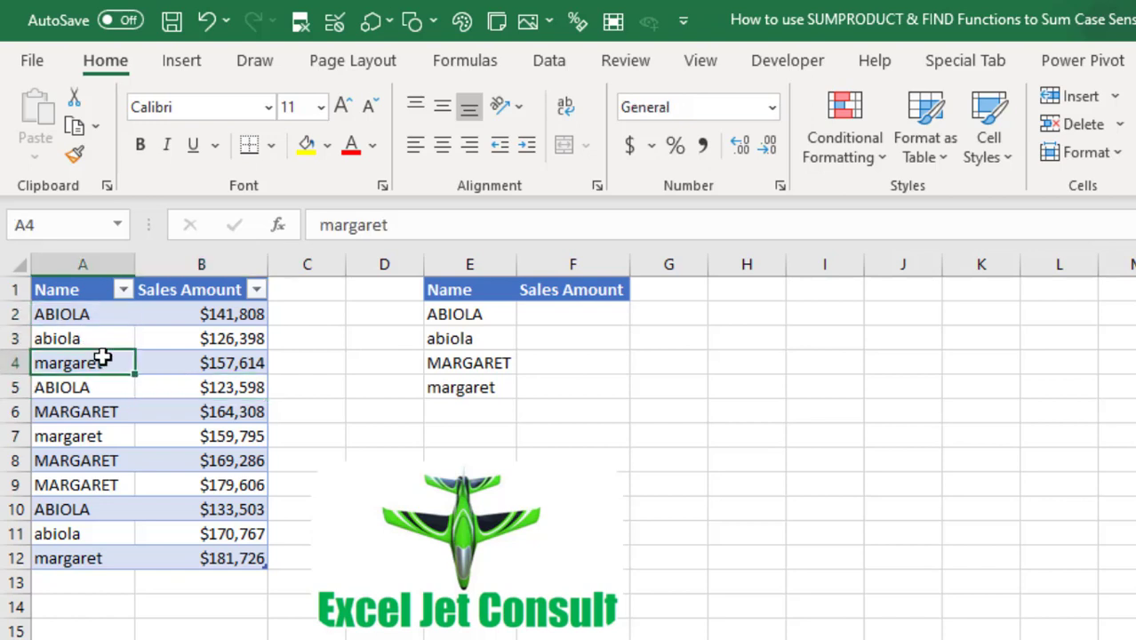
pyautogui.click(185, 314)
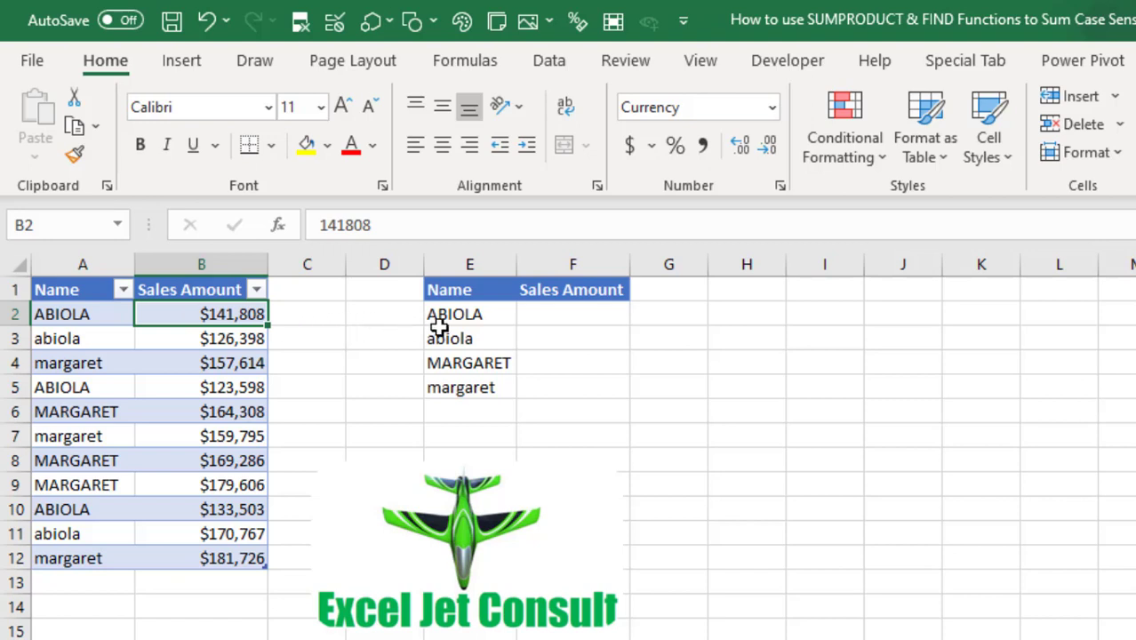
# - Enter in F2 the formula =FIND(E2,Table1[Name]) to look up the E2 name within the table's Name column
pyautogui.click(615, 308)
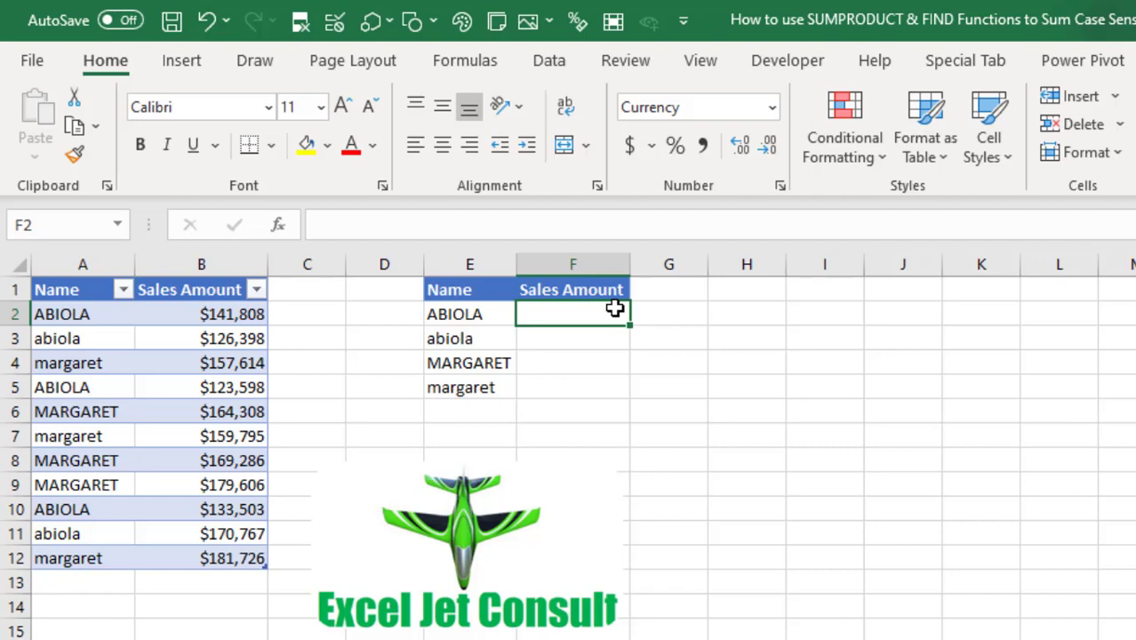
pyautogui.write('=fin')
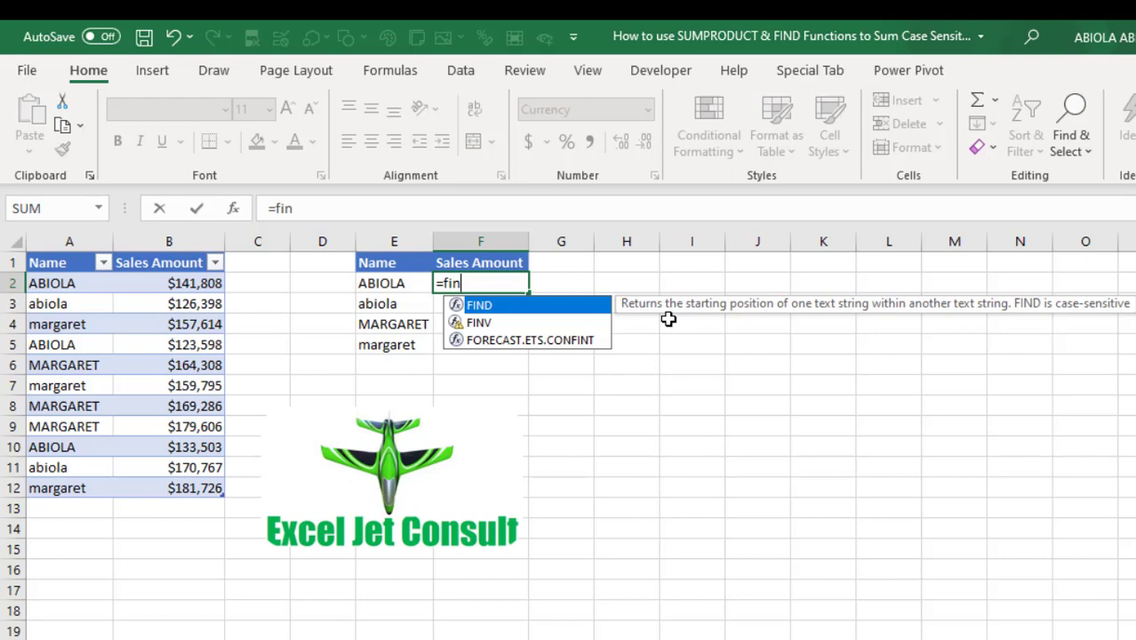
pyautogui.press('Tab')
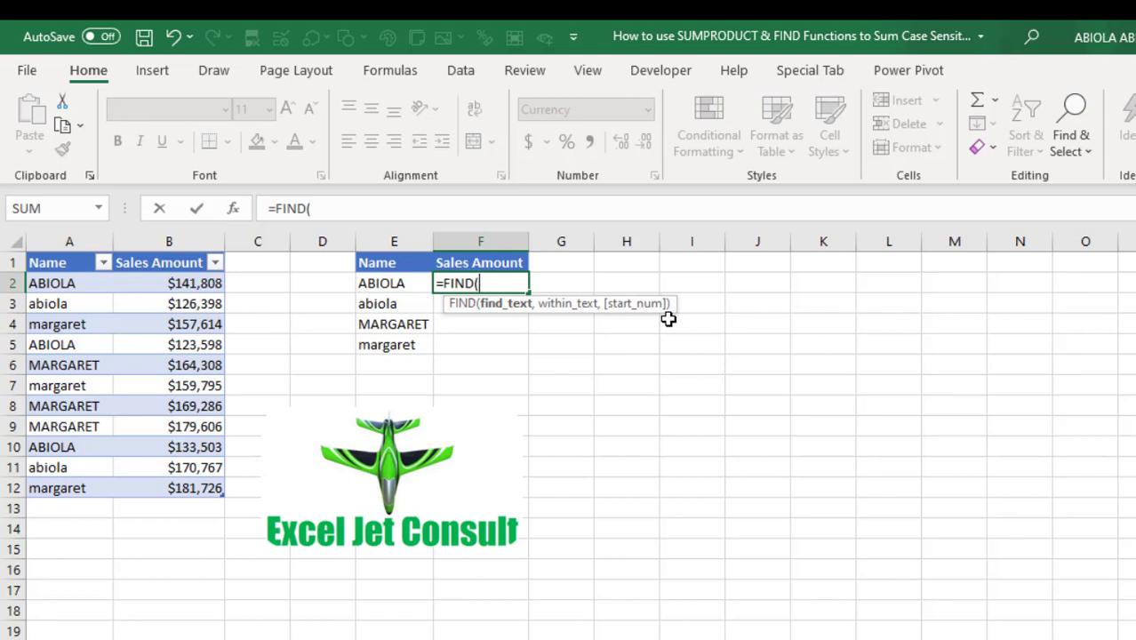
pyautogui.click(400, 282)
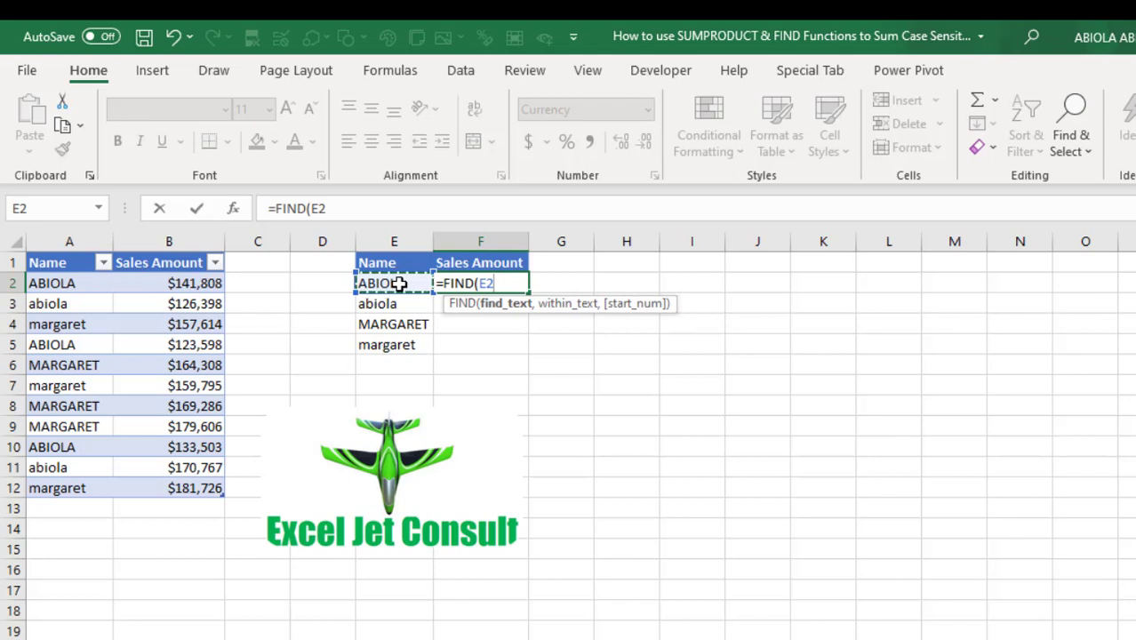
pyautogui.write(',')
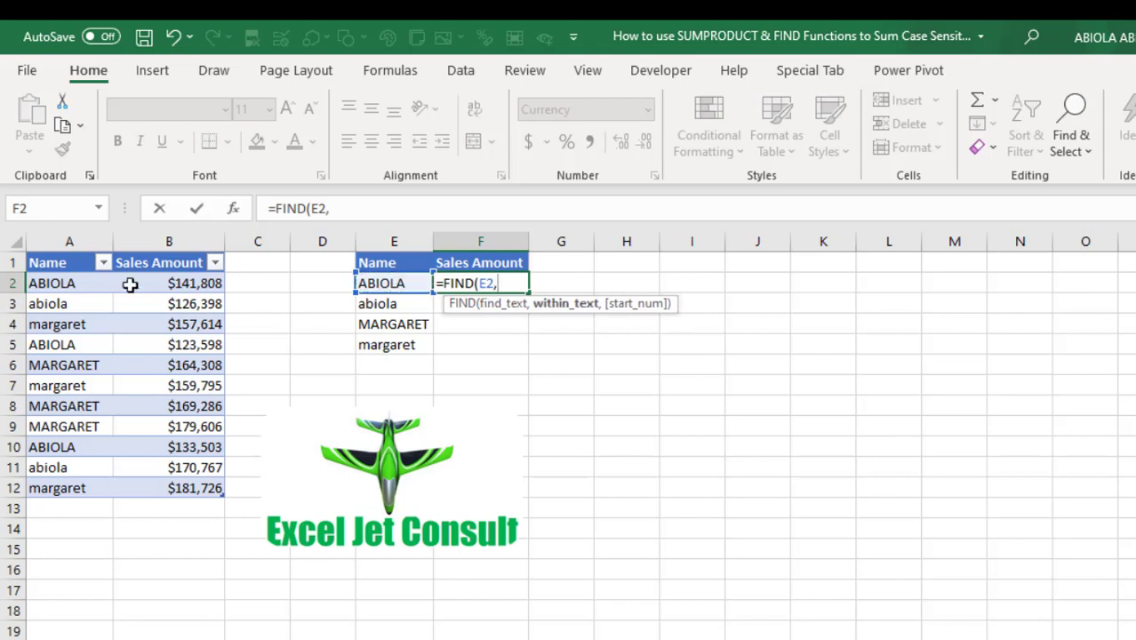
pyautogui.click(69, 249)
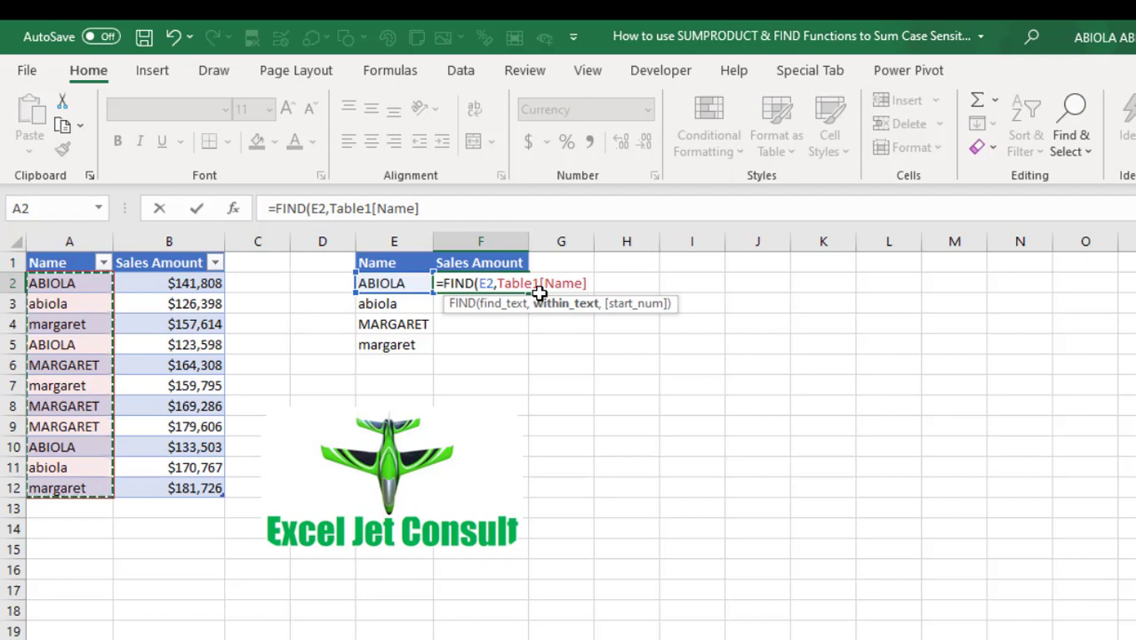
pyautogui.write(')')
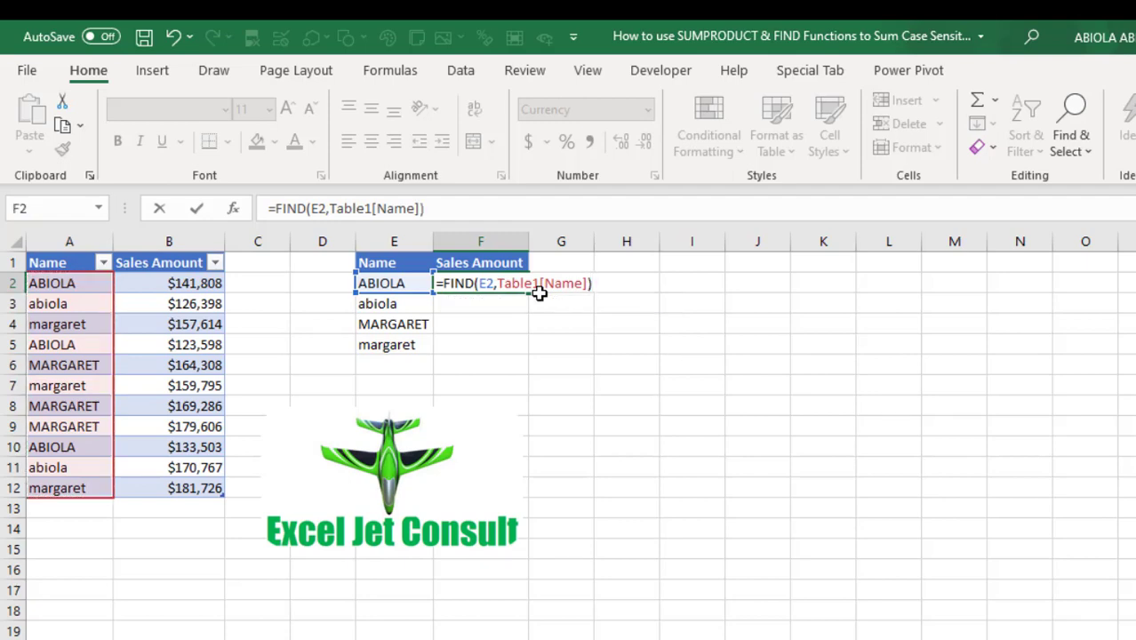
# - Evaluate the whole FIND formula in F2 in place to inspect its array, and restore the formula
pyautogui.moveTo(594, 283); pyautogui.dragTo(436, 293)
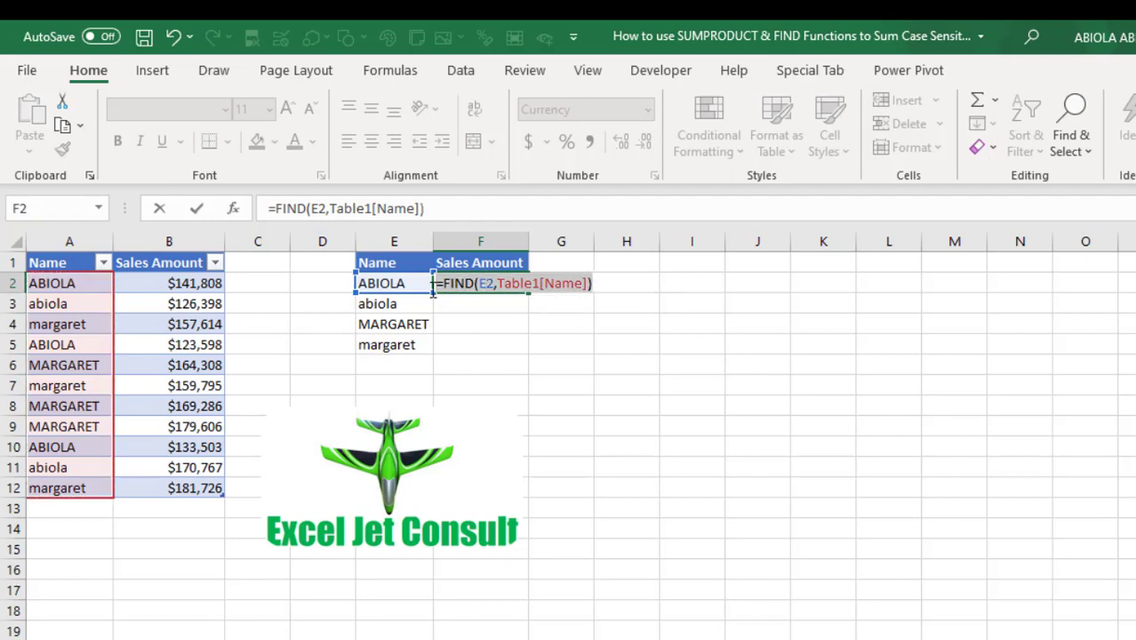
pyautogui.press('F9')
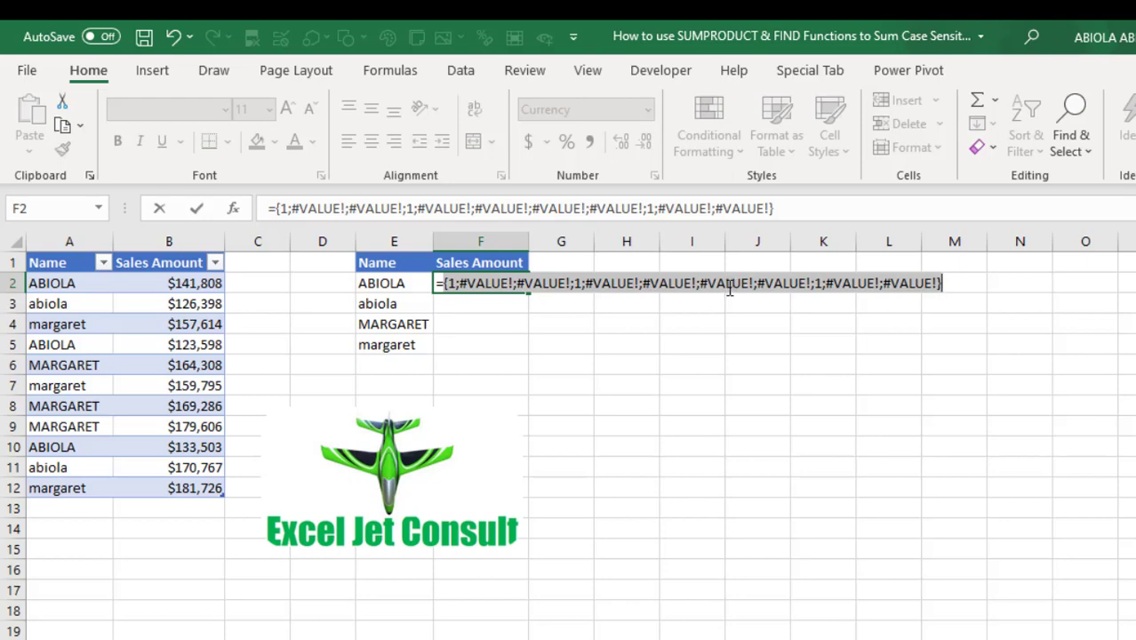
pyautogui.hotkey('ctrl', 'z')
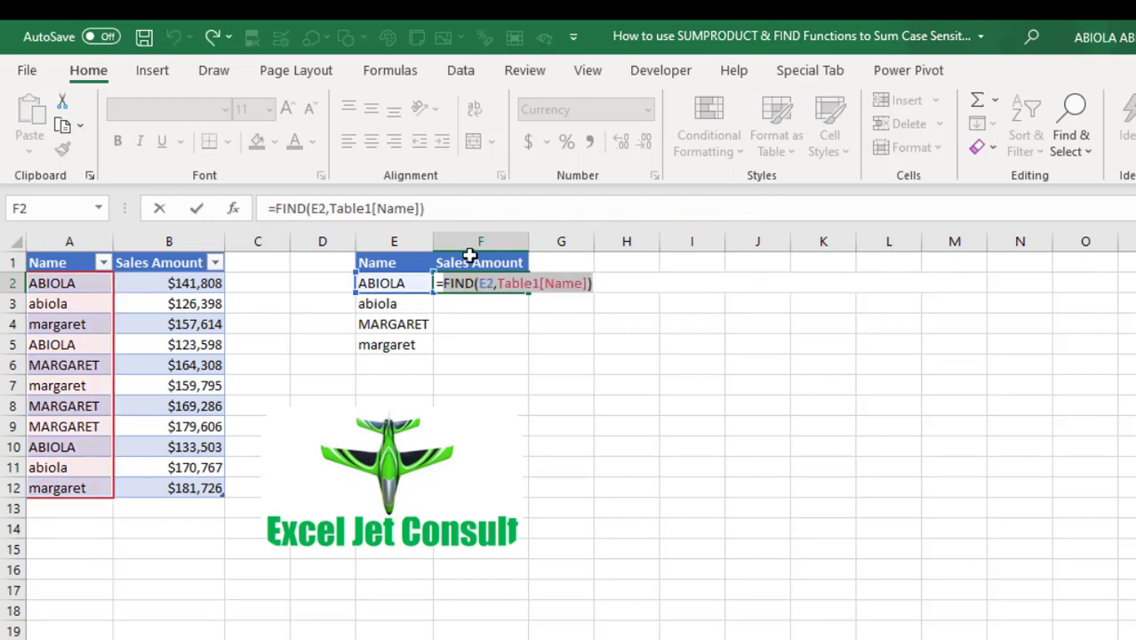
# - Wrap the FIND expression in F2 in IFERROR with 0 as the value if error
pyautogui.press('Home')
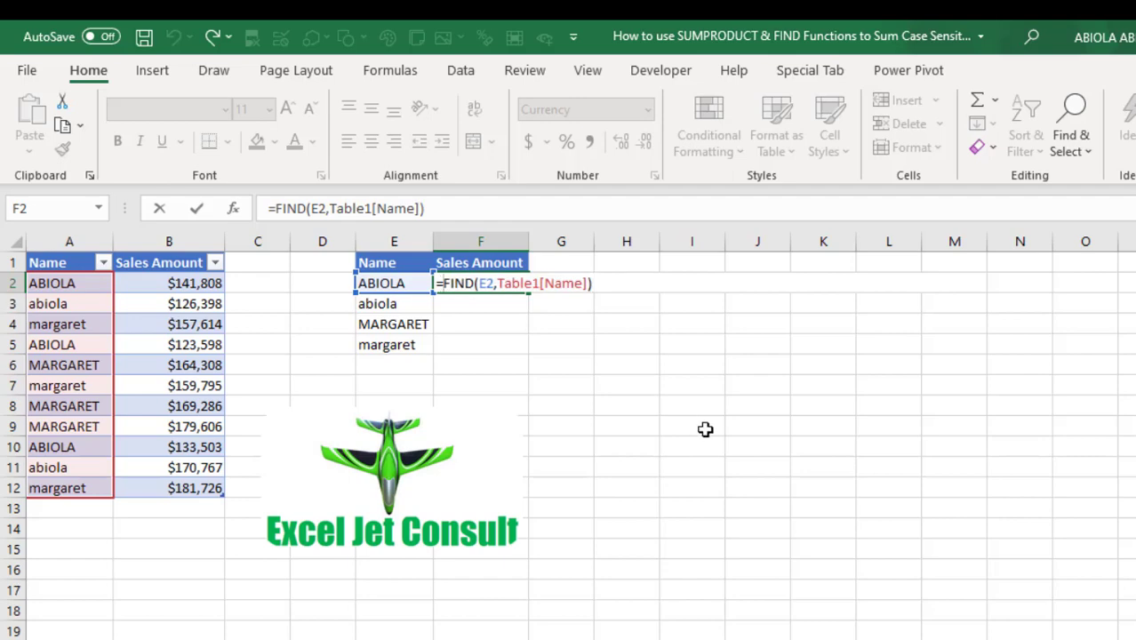
pyautogui.write('if')
pyautogui.press('Down')
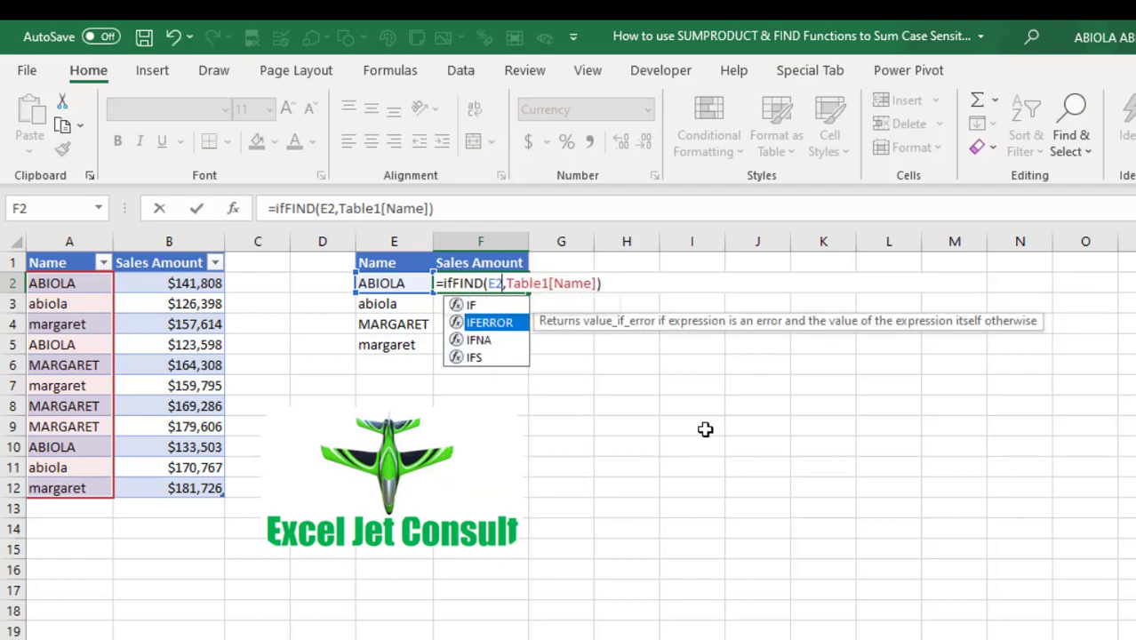
pyautogui.press('Tab')
pyautogui.click(512, 305)
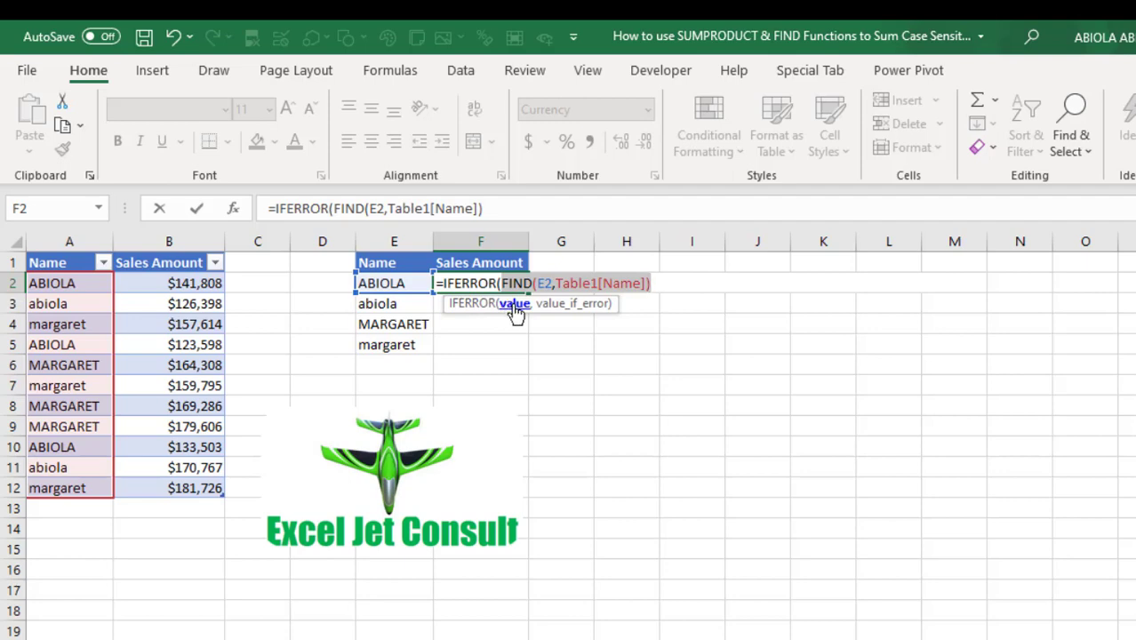
pyautogui.click(662, 285)
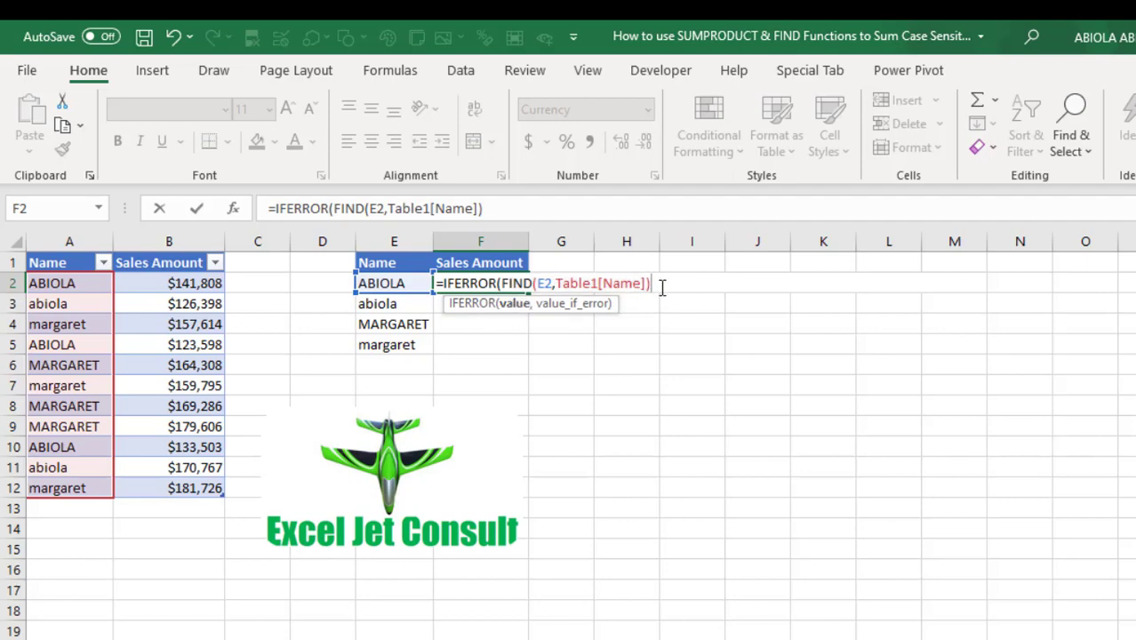
pyautogui.write(',')
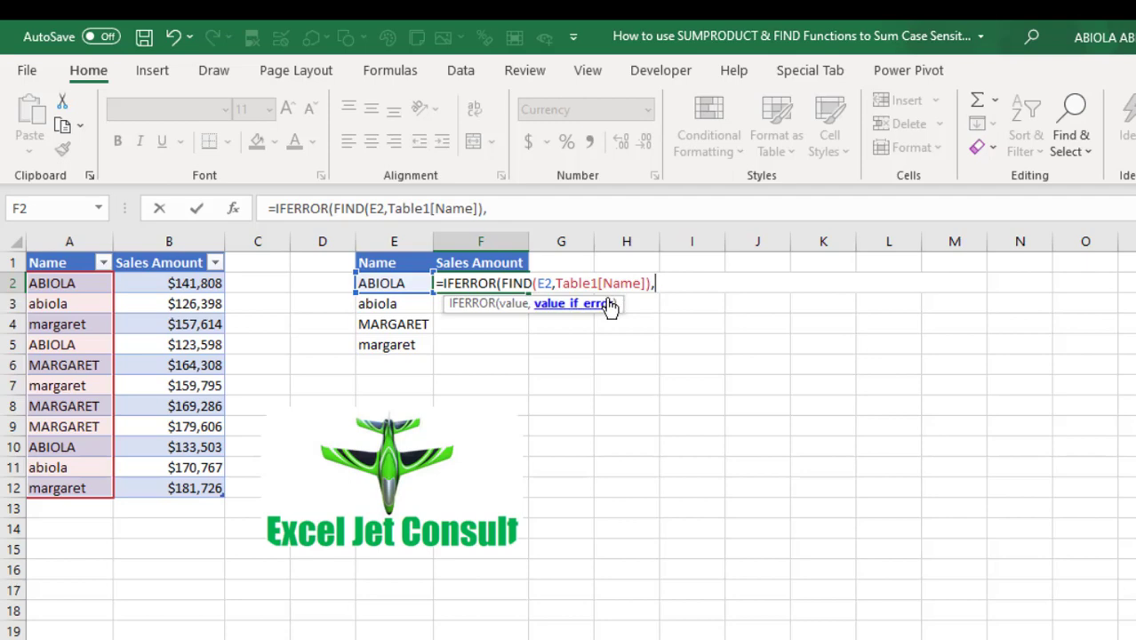
pyautogui.write('0)')
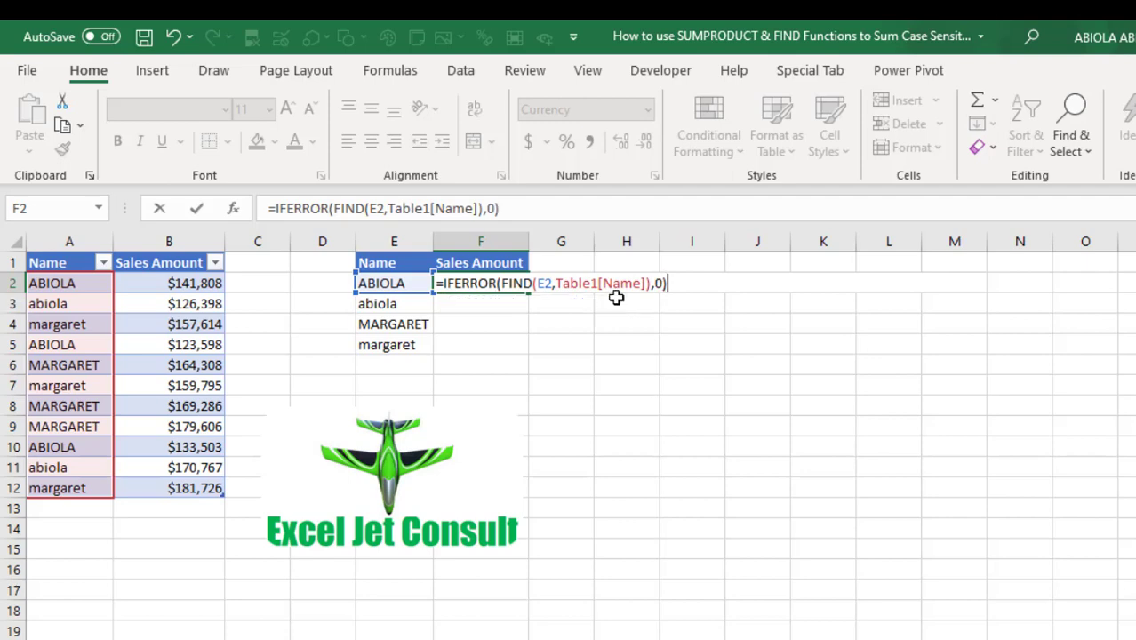
# - Evaluate the whole IFERROR formula in F2 in place to inspect its array, and restore the formula
pyautogui.moveTo(691, 284); pyautogui.dragTo(394, 303)
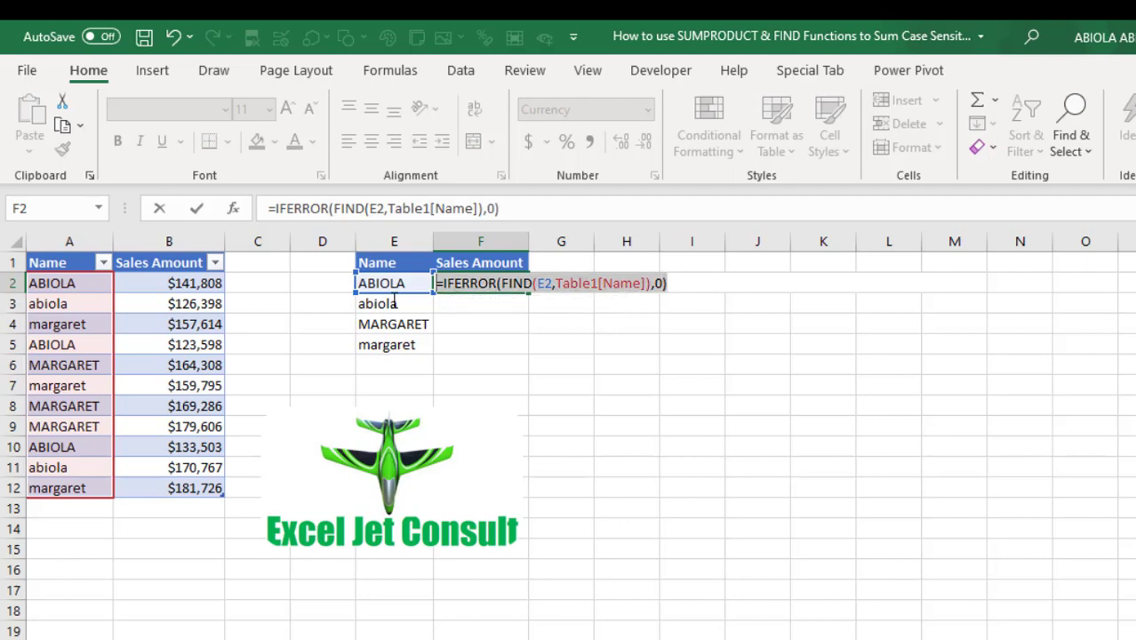
pyautogui.press('F9')
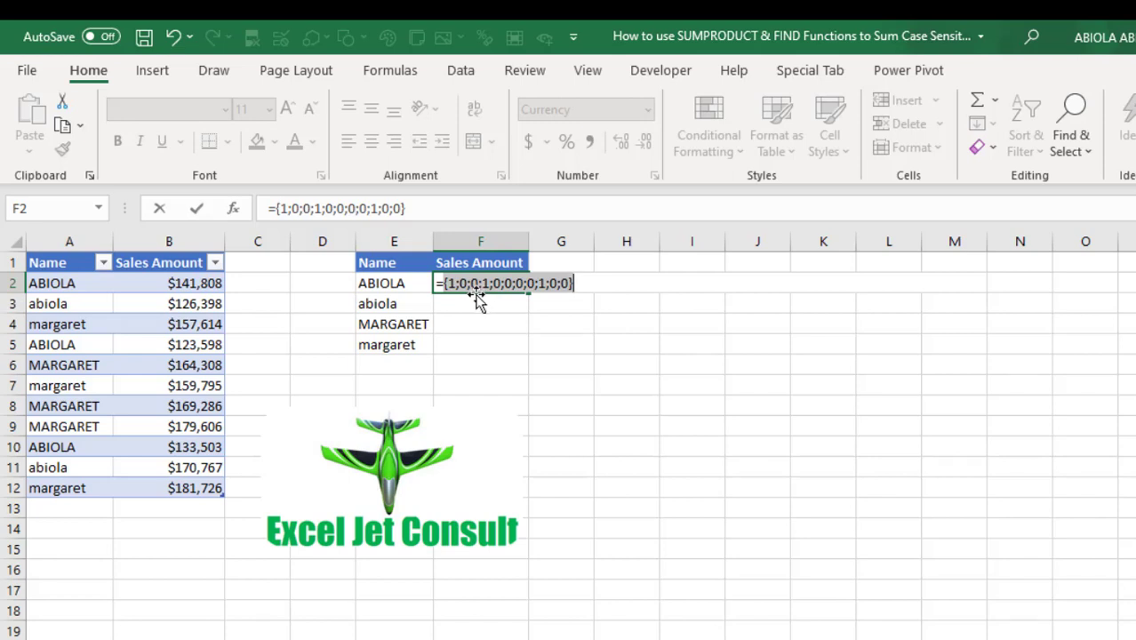
pyautogui.hotkey('ctrl', 'z')
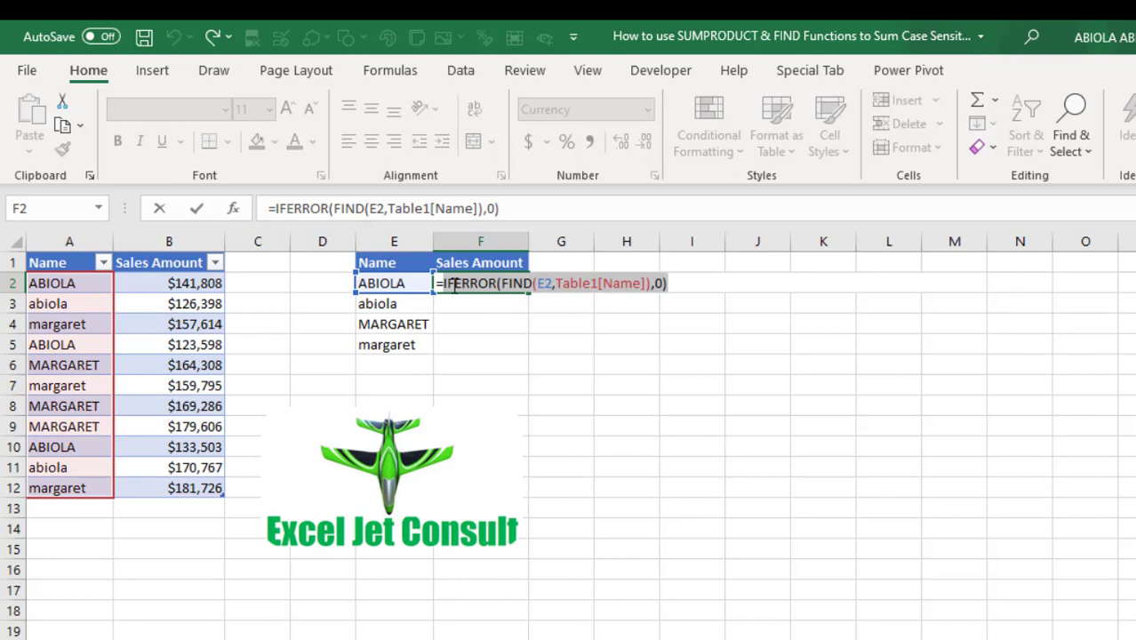
# - Wrap the IFERROR expression in F2 in SUMPRODUCT, with Table1[Sales Amount] as the first array and IFERROR as the second
pyautogui.write('sumpr')
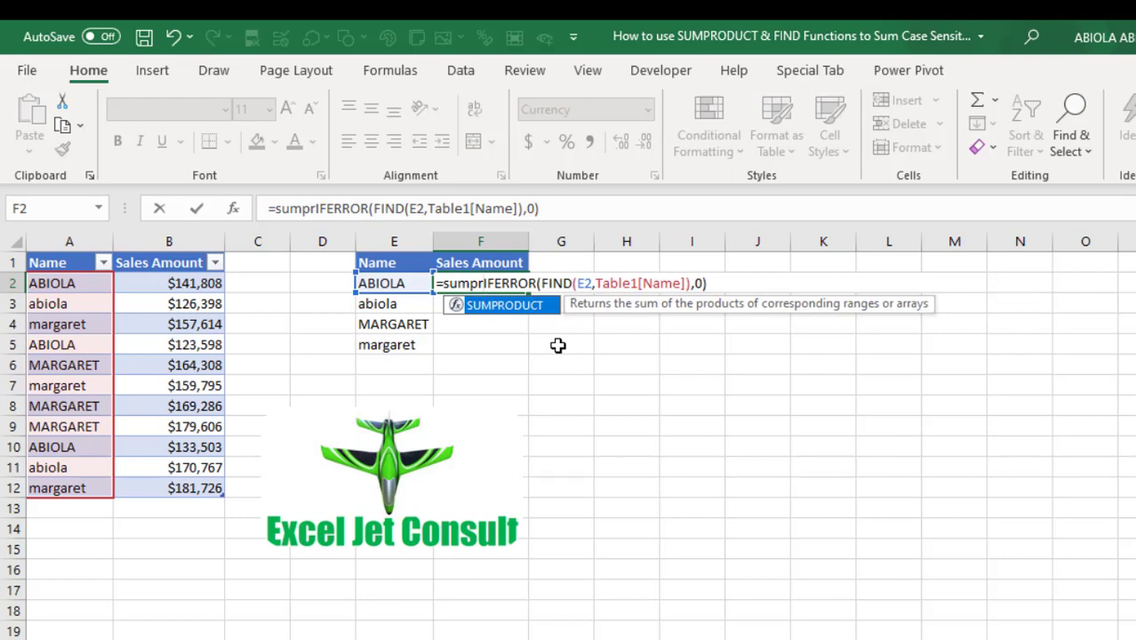
pyautogui.press('Tab')
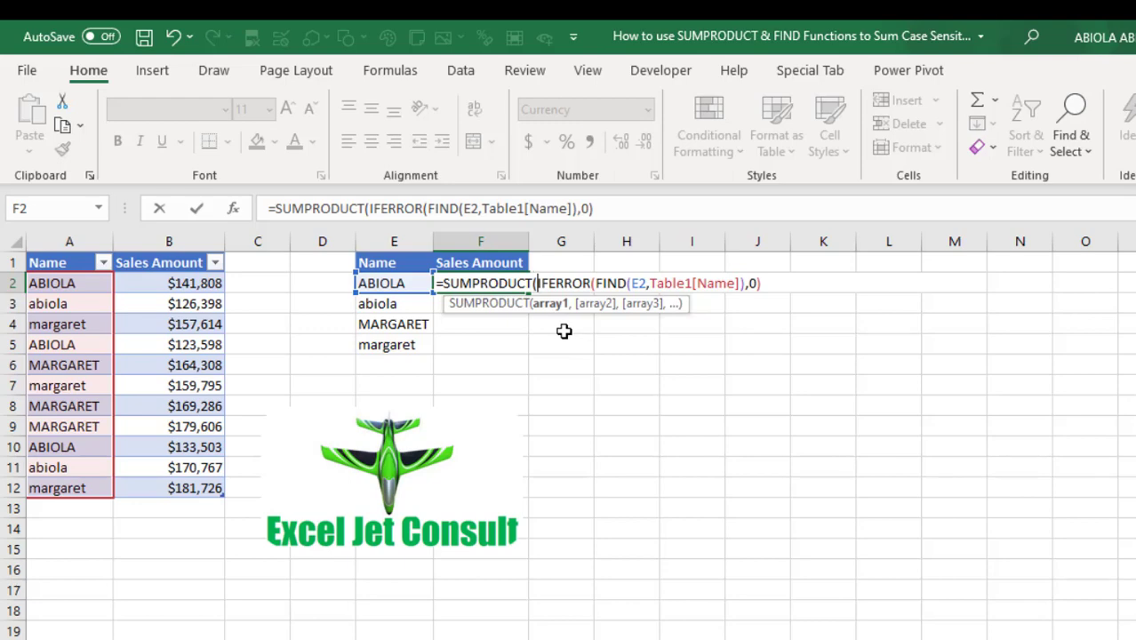
pyautogui.click(188, 253)
pyautogui.write(',0')
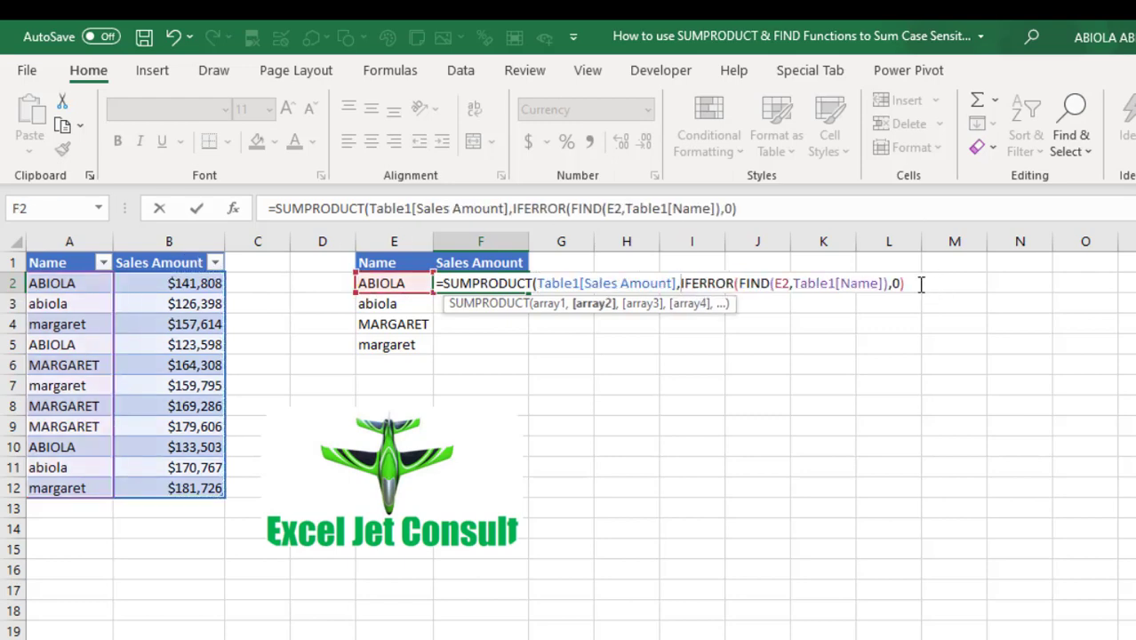
pyautogui.write(')')
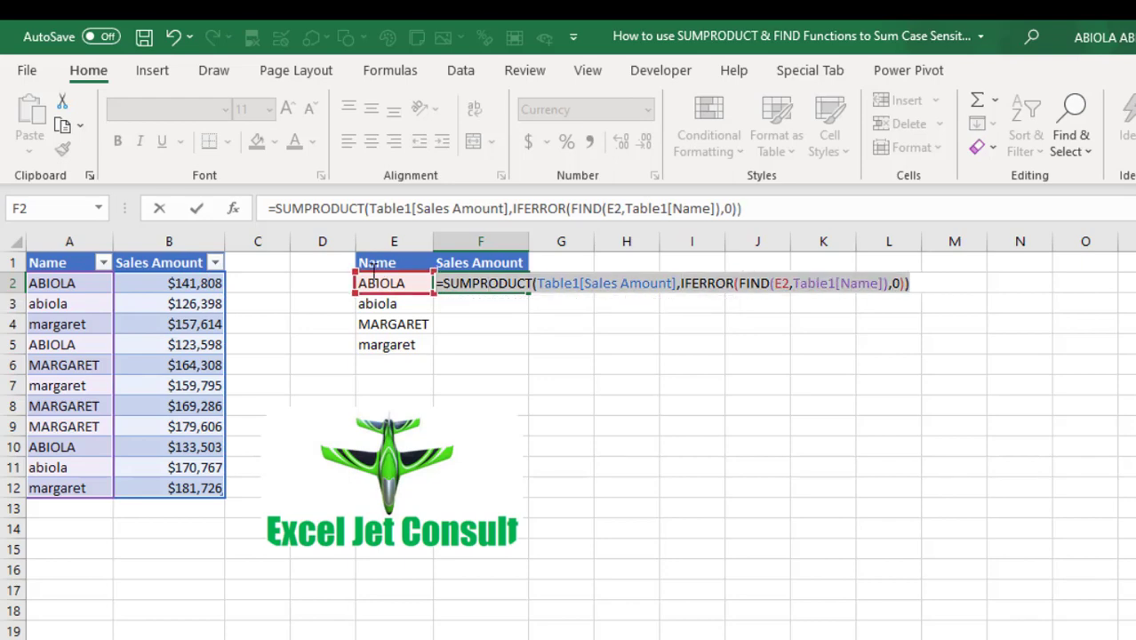
# - Evaluate the complete SUMPRODUCT formula in F2 in place to preview its result, and restore the formula
pyautogui.hotkey('ctrl', 'Return')
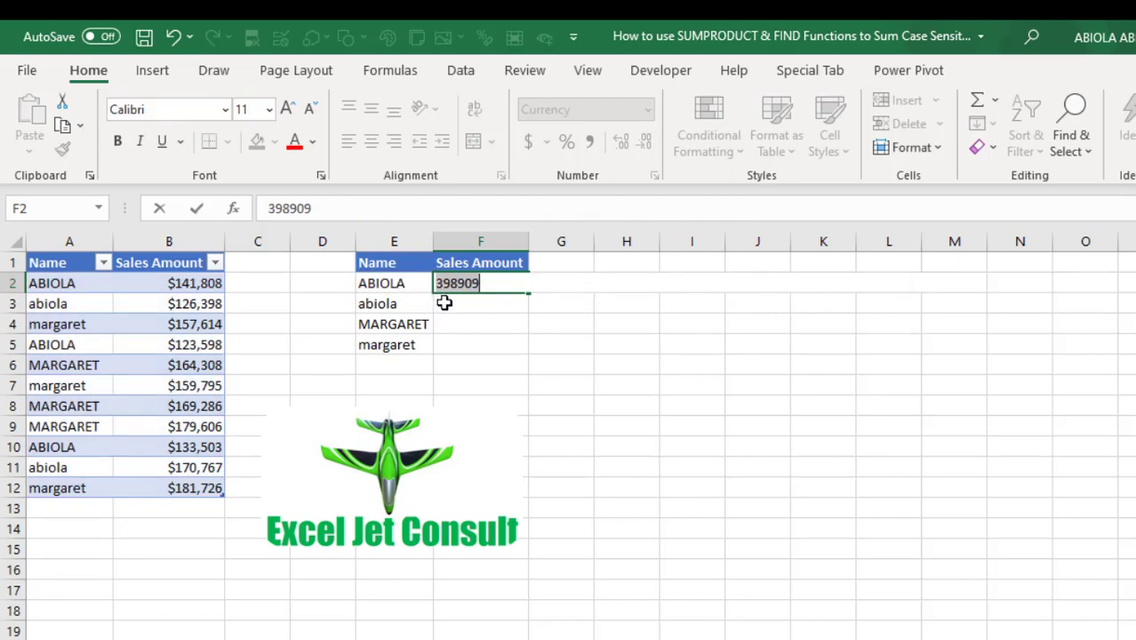
pyautogui.press('F2')
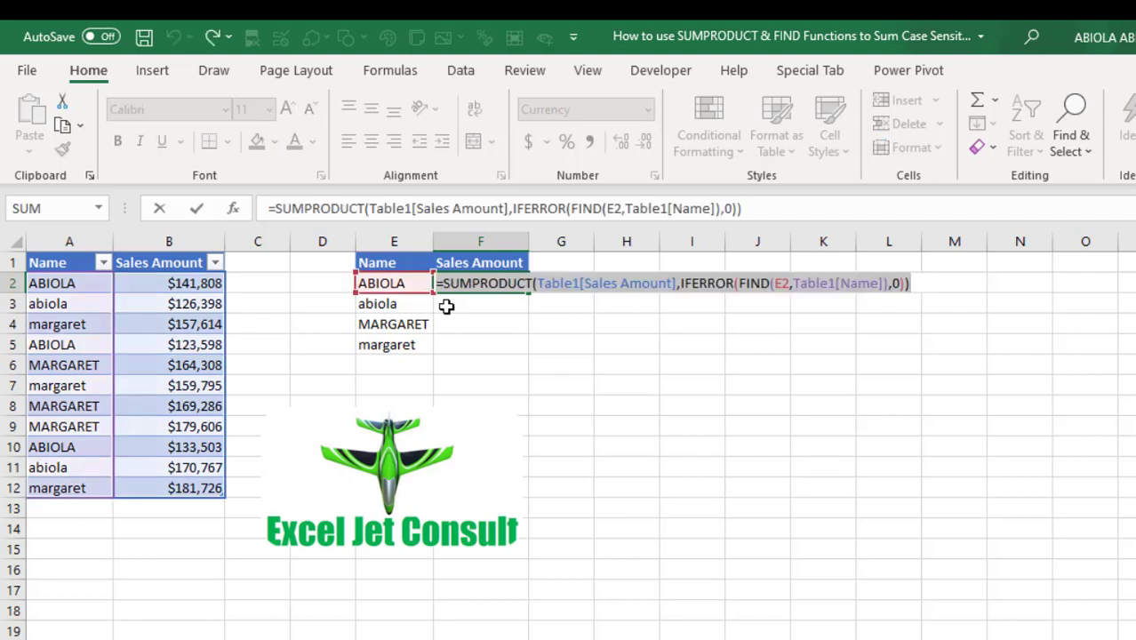
# - Commit the SUMPRODUCT formula in F2 and fill it down through F5
pyautogui.hotkey('ctrl', 'Return')
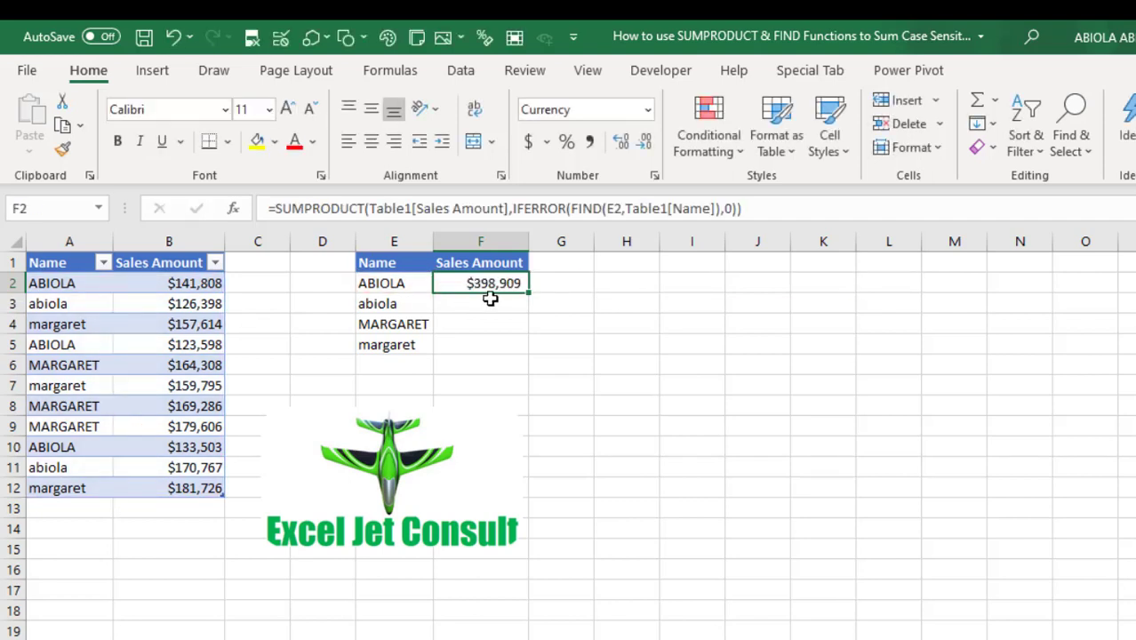
pyautogui.doubleClick(527, 291)
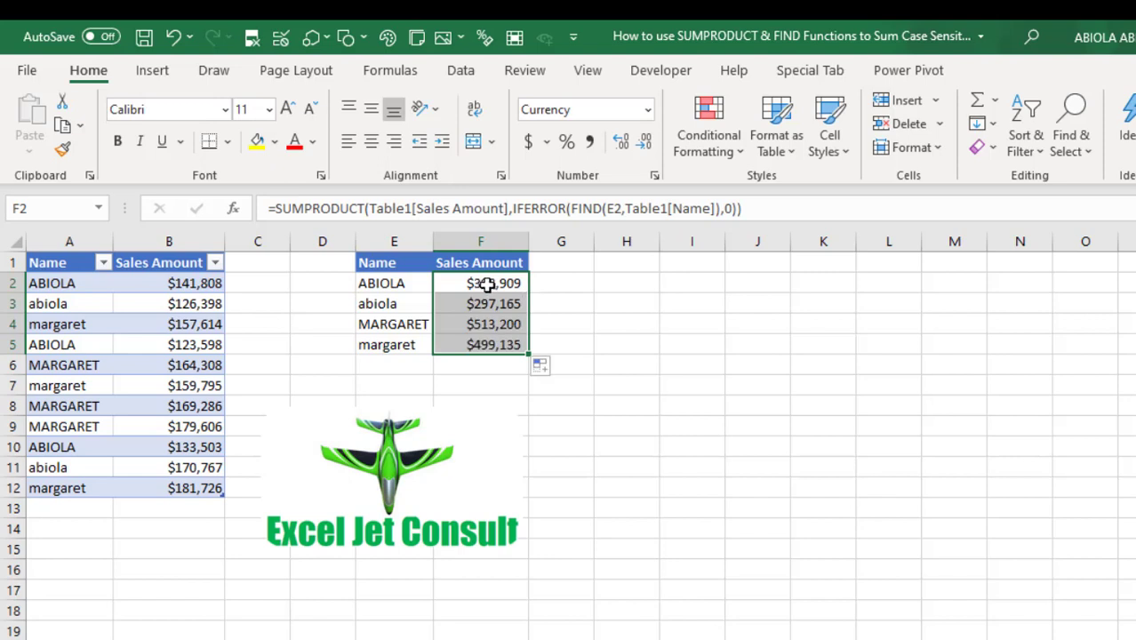
# - Select the sales amounts in B2, B5 and B10 together to check their sum against the total in F2
pyautogui.click(486, 285)
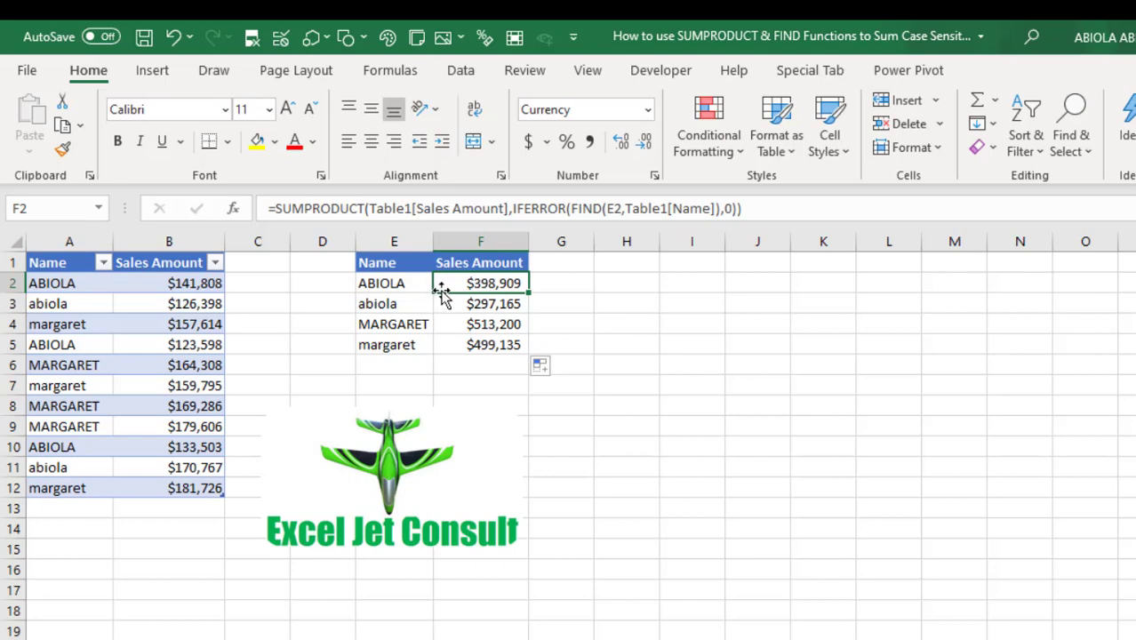
pyautogui.click(178, 283)
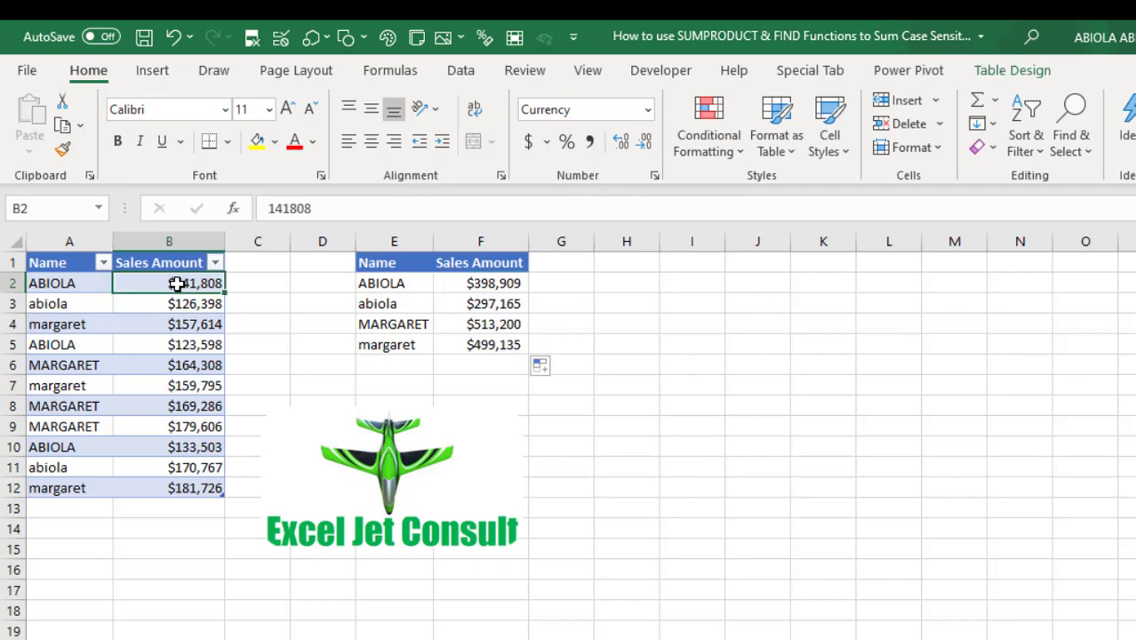
pyautogui.keyDown('ctrl'); pyautogui.click(193, 344); pyautogui.keyUp('ctrl')
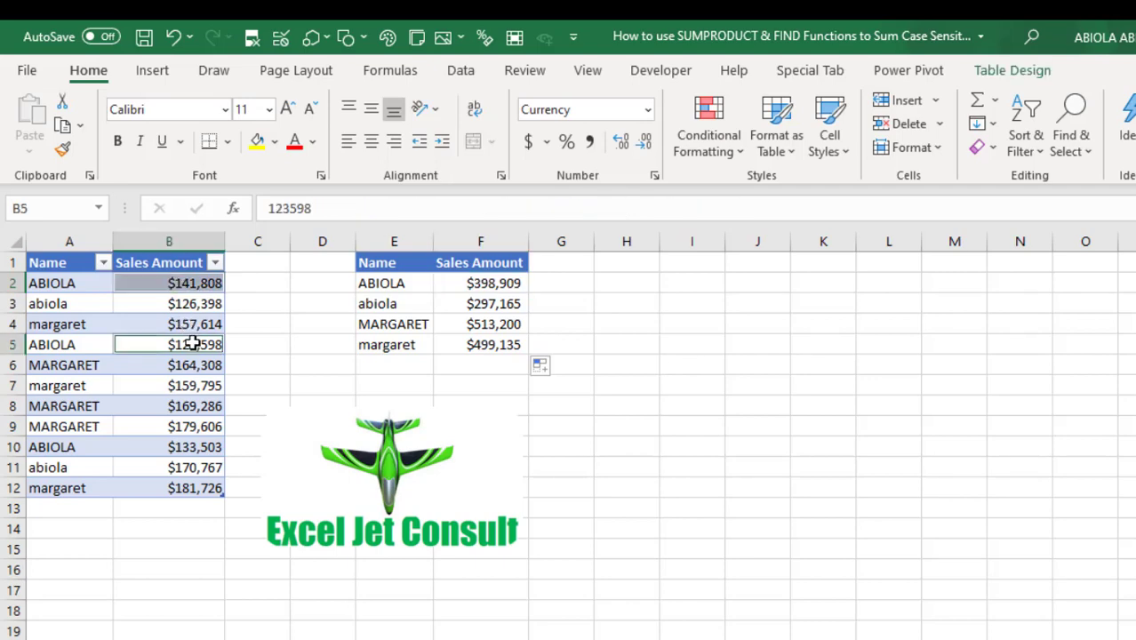
pyautogui.keyDown('ctrl'); pyautogui.click(206, 446); pyautogui.keyUp('ctrl')
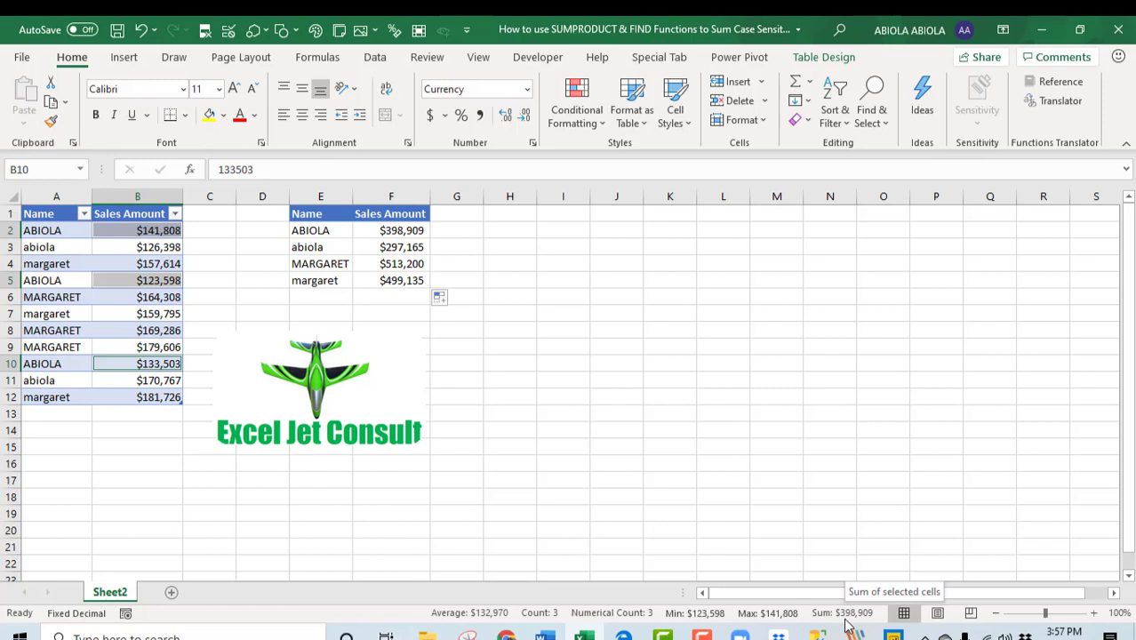
# - Select the sales amounts in B4, B7 and B12 together to check their sum against the total in F5
pyautogui.click(418, 231)
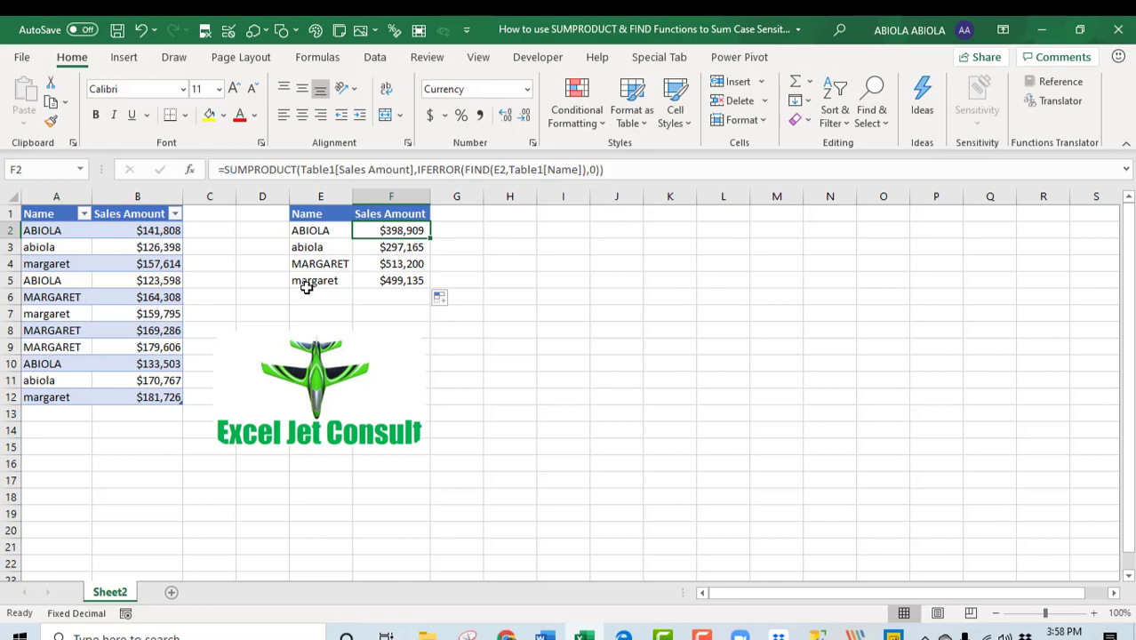
pyautogui.click(379, 281)
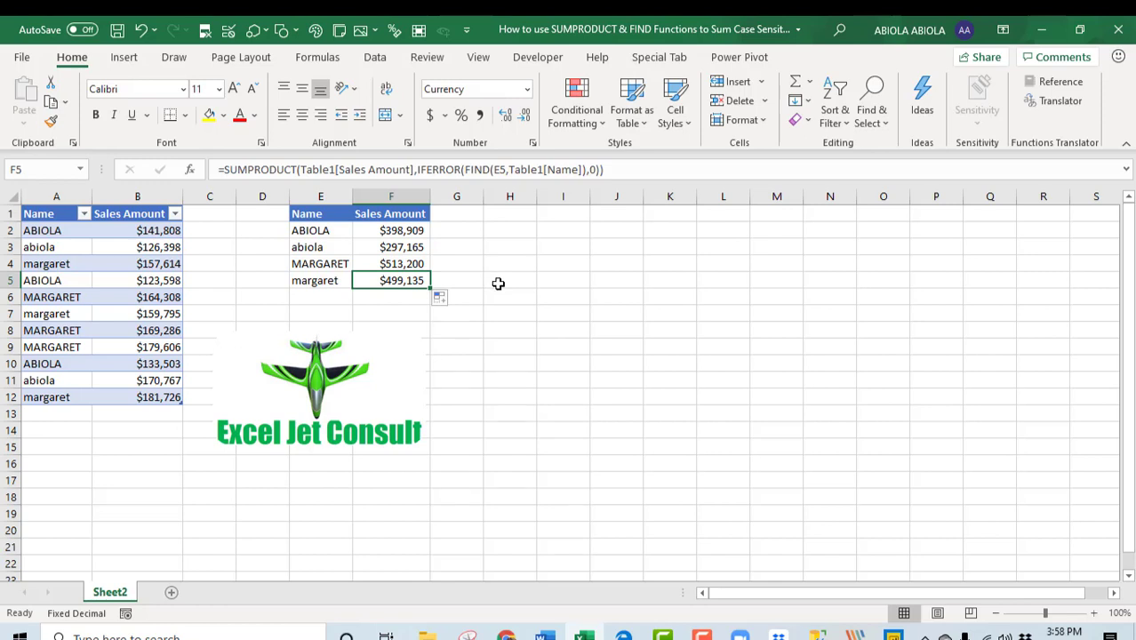
pyautogui.click(164, 265)
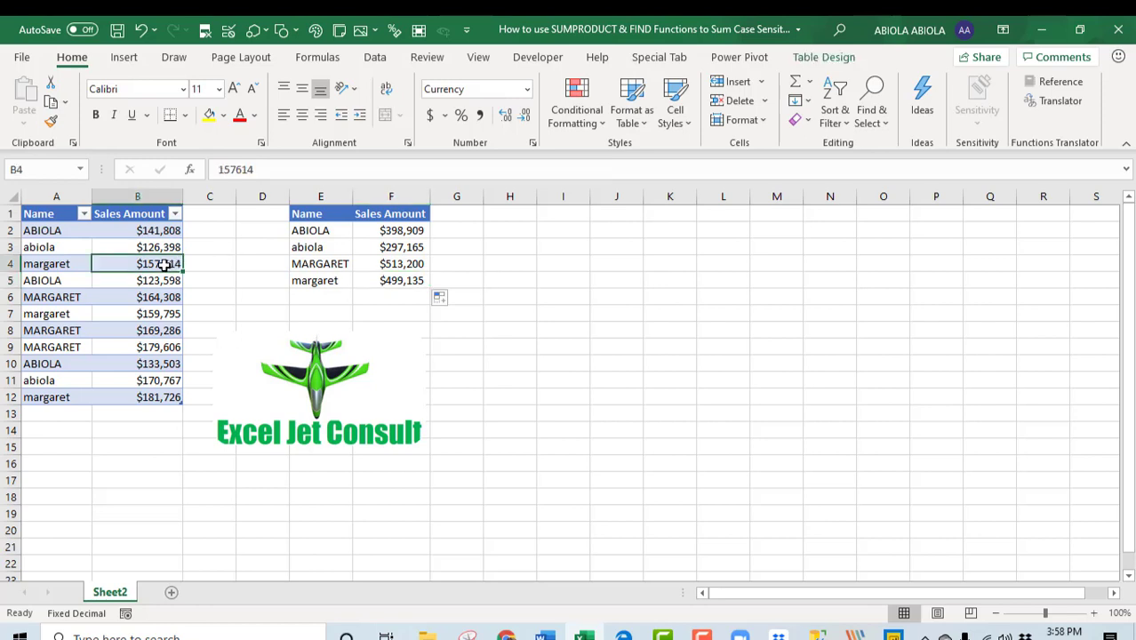
pyautogui.keyDown('ctrl'); pyautogui.click(171, 313); pyautogui.keyUp('ctrl')
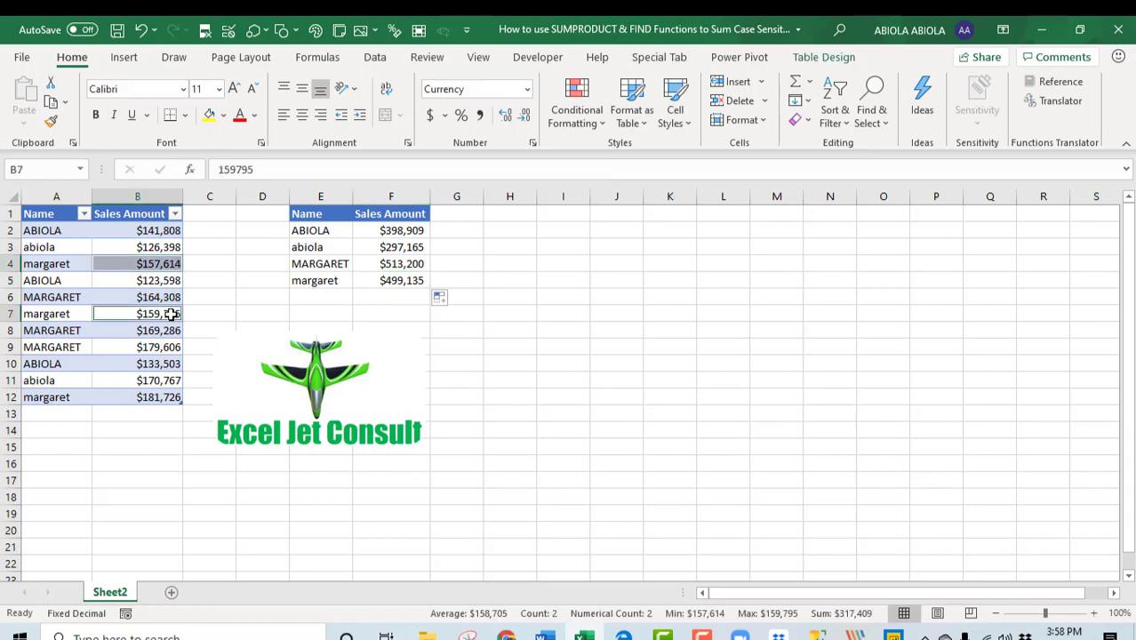
pyautogui.keyDown('ctrl'); pyautogui.click(170, 395); pyautogui.keyUp('ctrl')
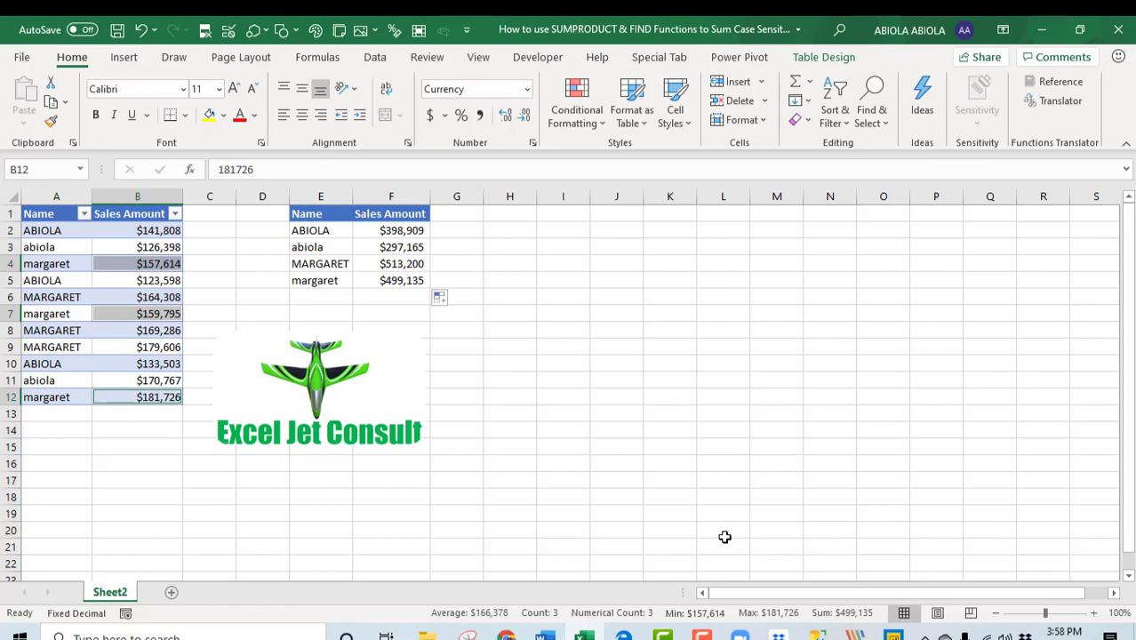
pyautogui.click(321, 296)
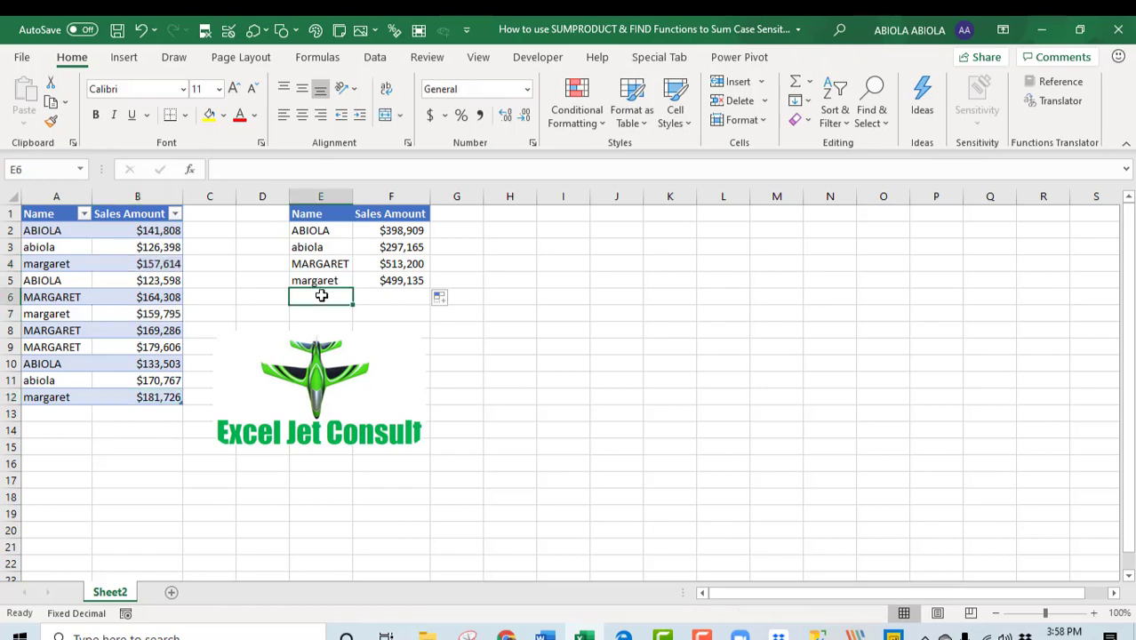